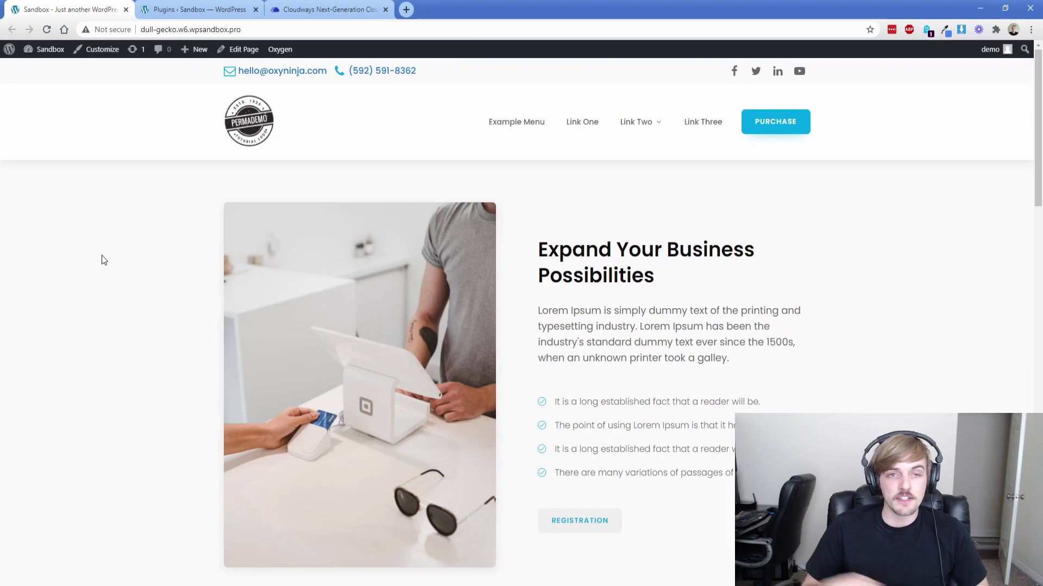
# Step: Close the Sandbox front-end tab to return to the dev site's Plugins list
pyautogui.click(126, 9)
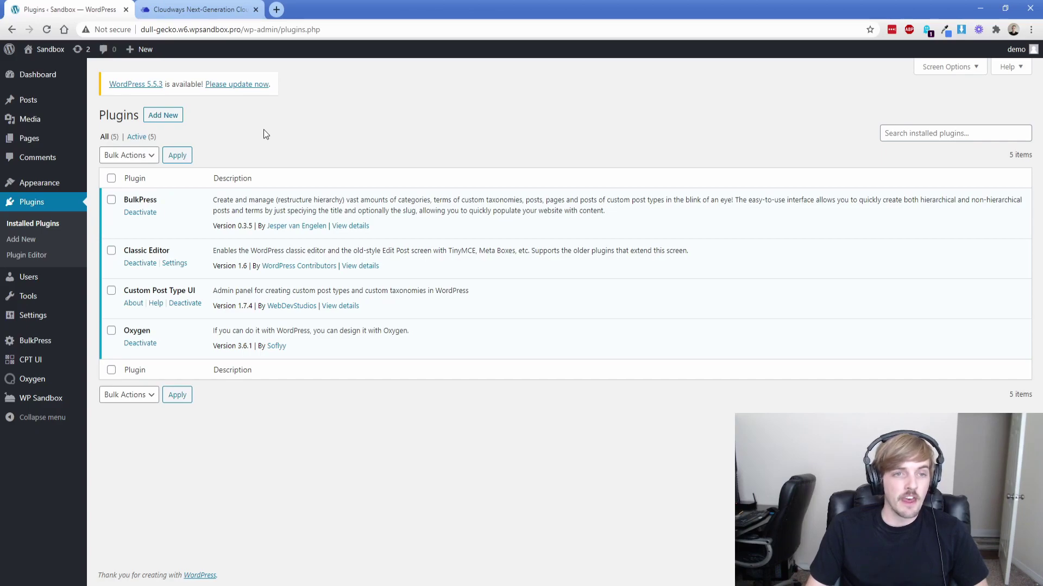
# Step: Search the plugin directory for 'all in', then install and activate All-in-One WP Migration
pyautogui.click(169, 120)
pyautogui.click(896, 148)
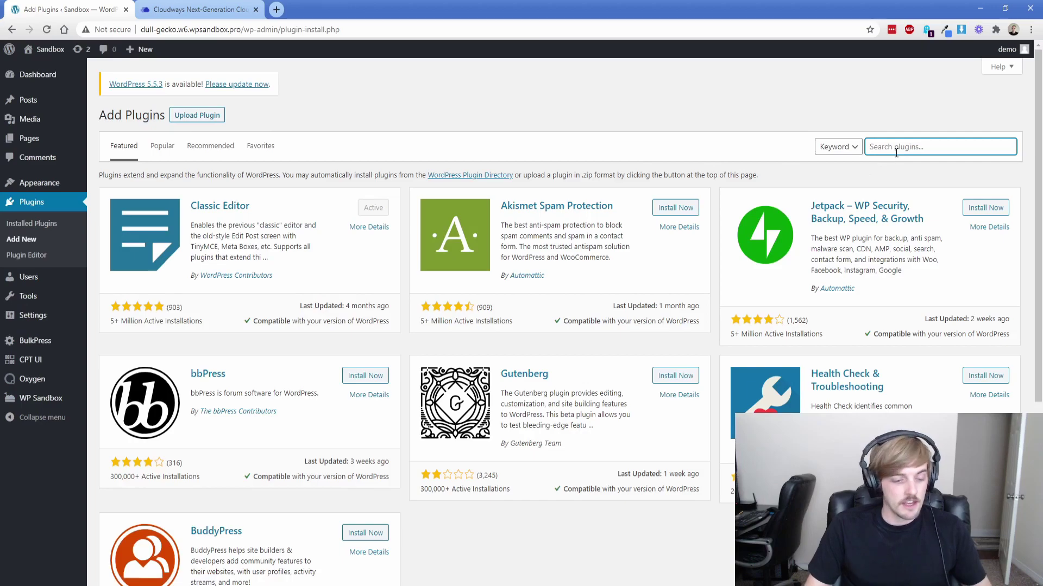
pyautogui.write('all in')
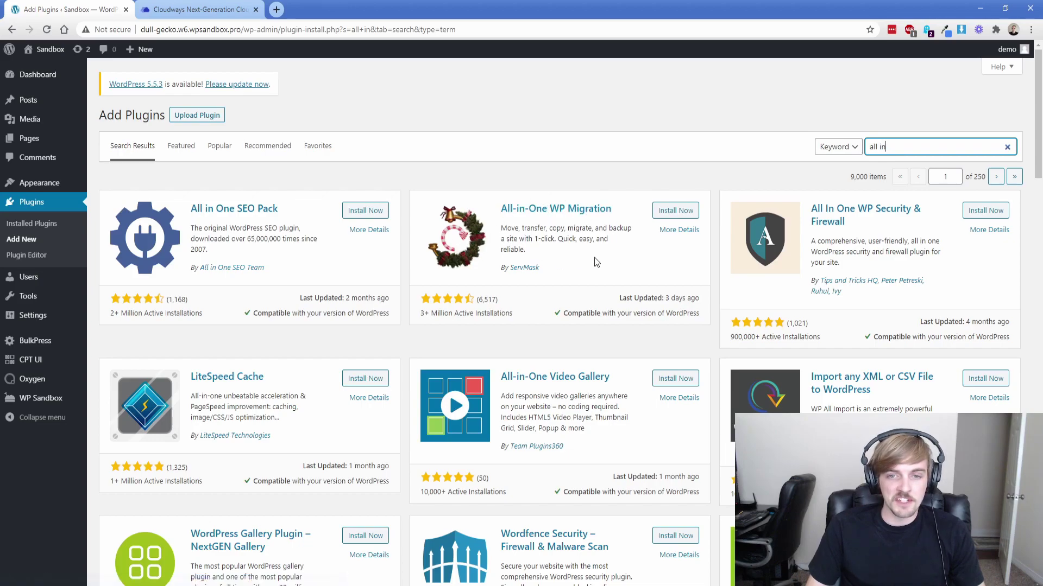
pyautogui.click(667, 215)
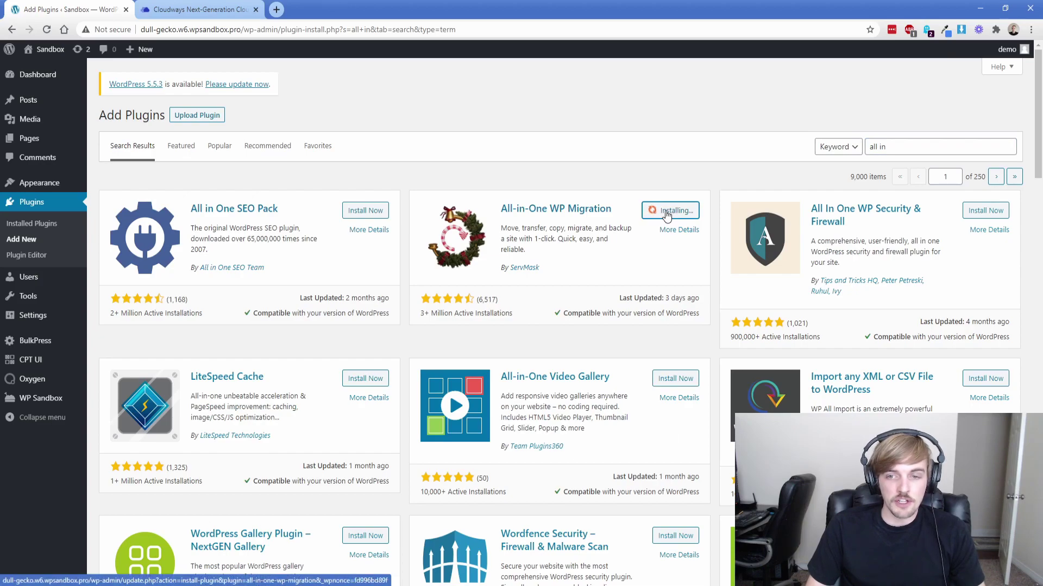
pyautogui.click(677, 215)
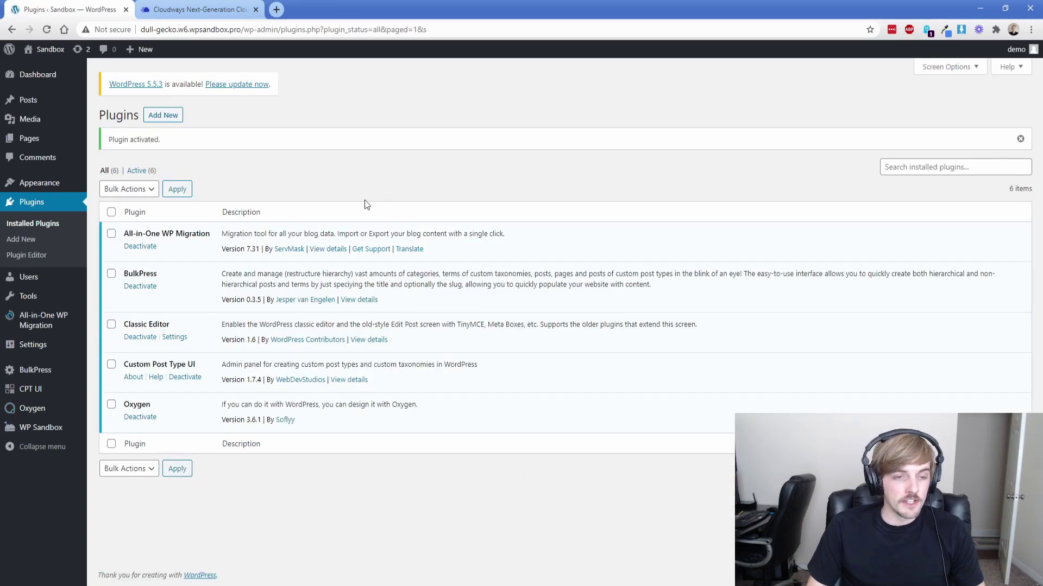
# Step: Export the whole dev site to a file with All-in-One WP Migration
pyautogui.moveTo(61, 326)
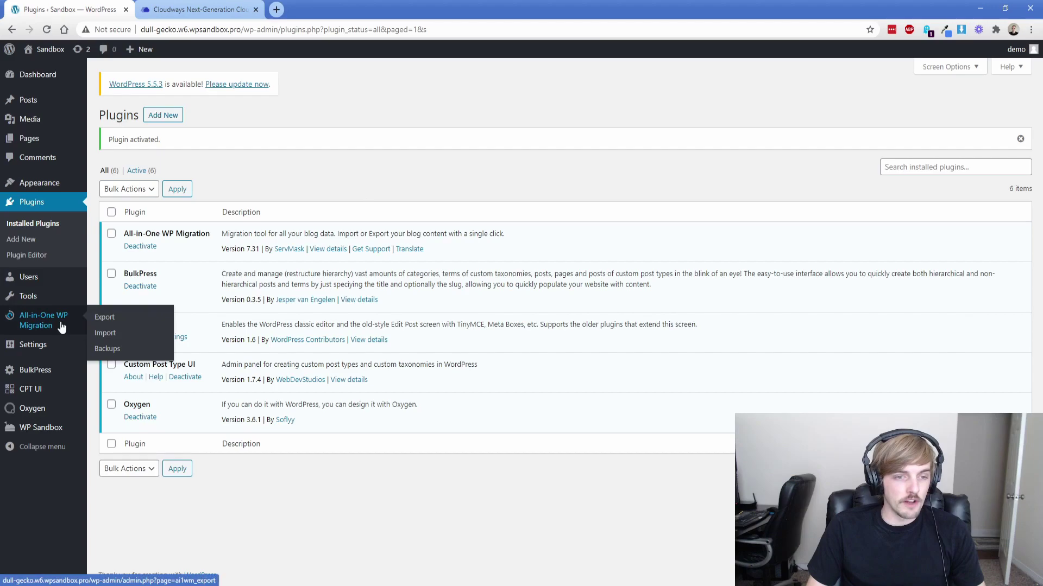
pyautogui.click(103, 320)
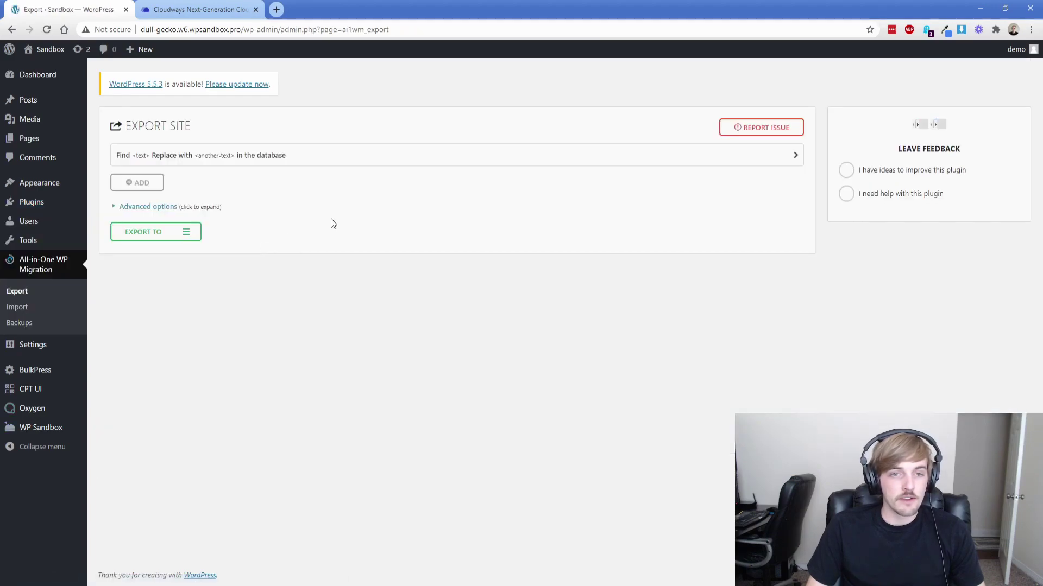
pyautogui.click(329, 158)
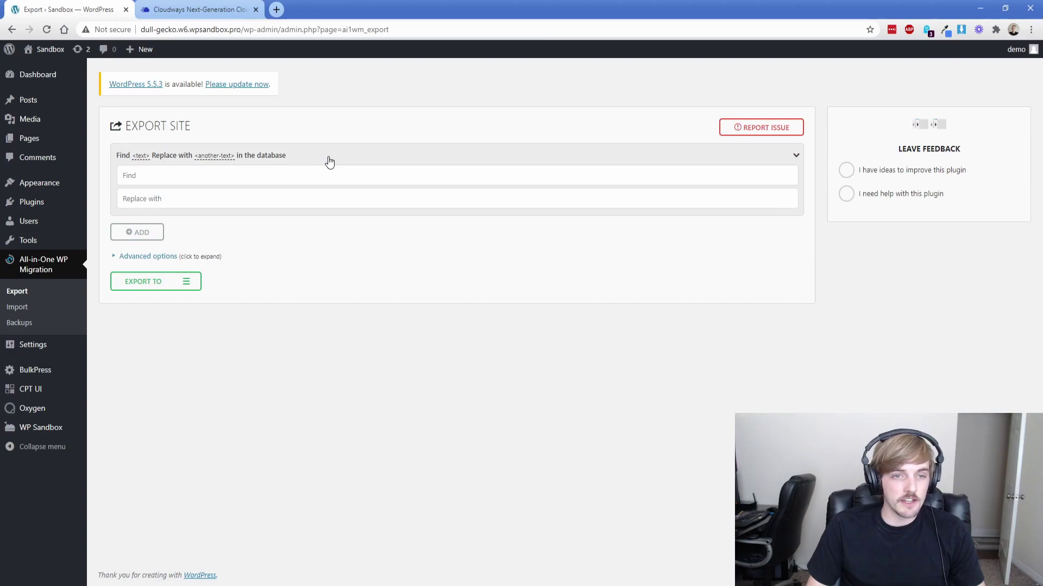
pyautogui.click(328, 160)
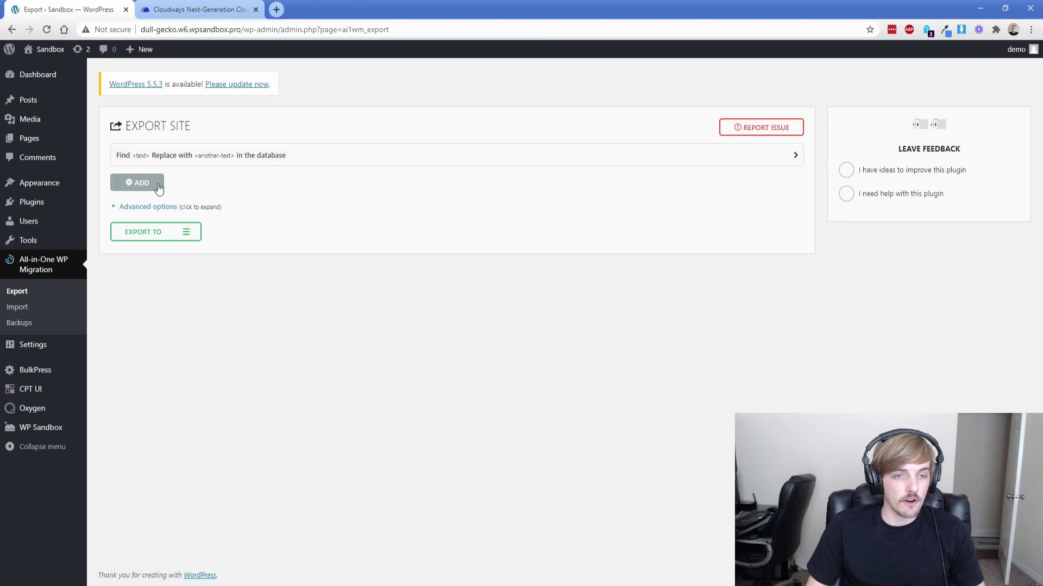
pyautogui.click(150, 208)
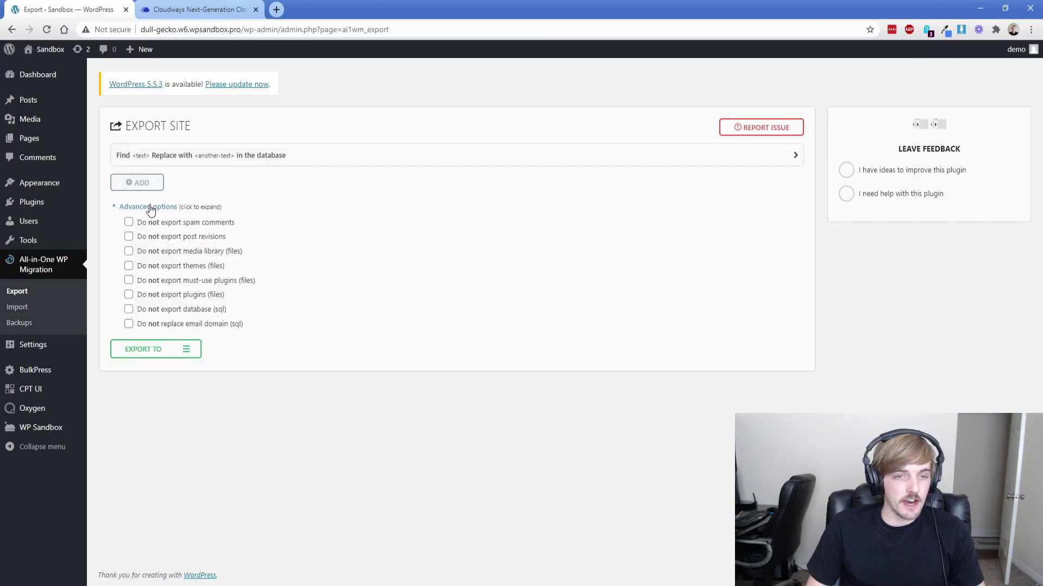
pyautogui.click(150, 208)
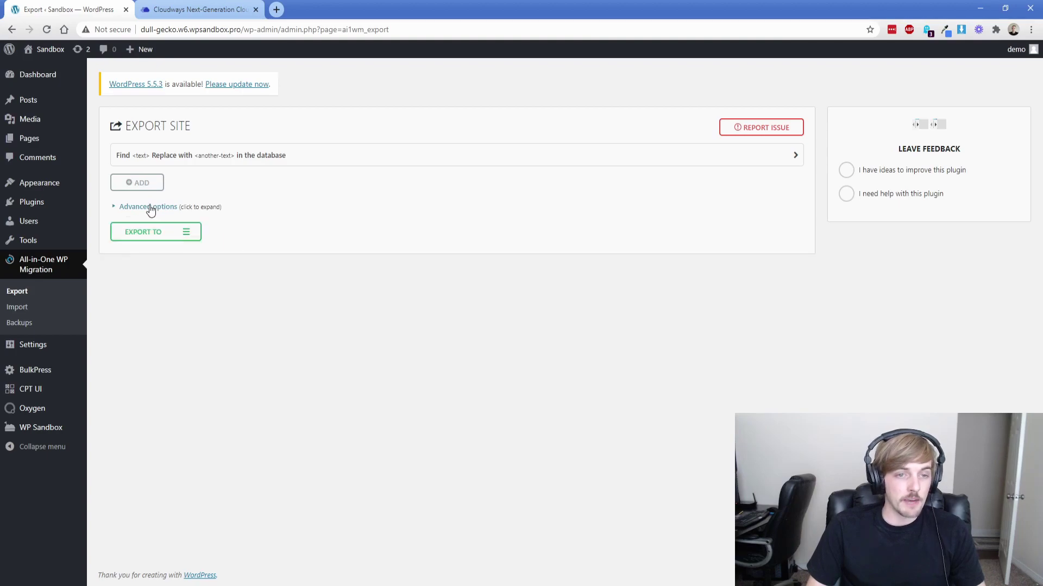
pyautogui.click(159, 235)
pyautogui.click(131, 251)
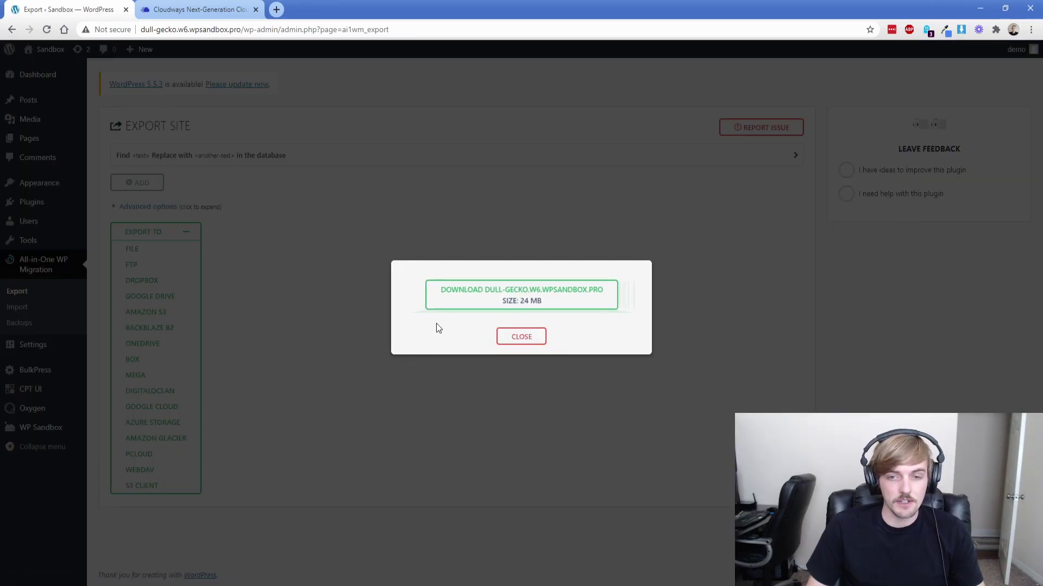
# Step: Download the 24 MB .wpress export and view it on the Backups page
pyautogui.click(454, 303)
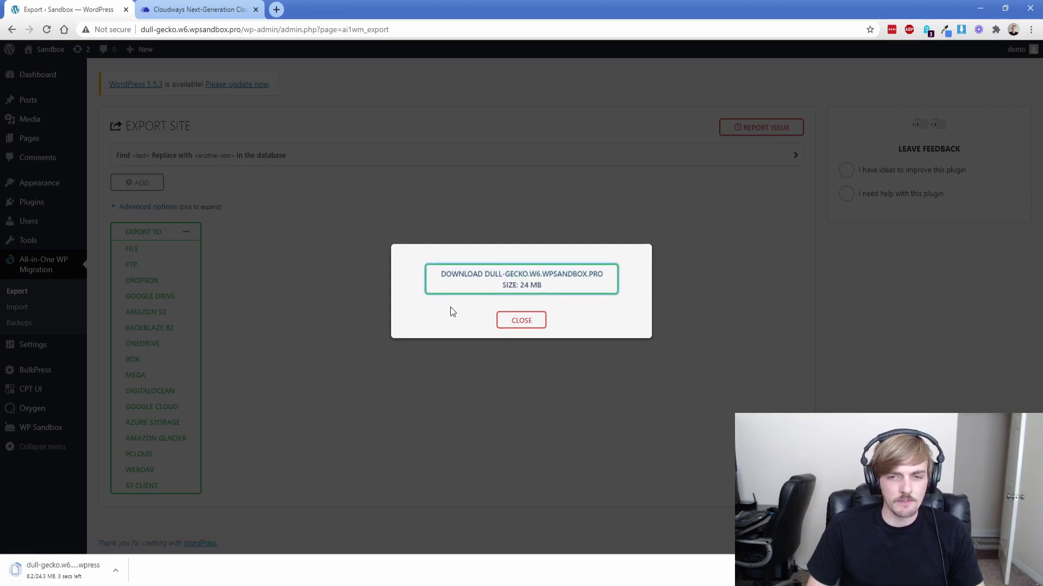
pyautogui.click(517, 321)
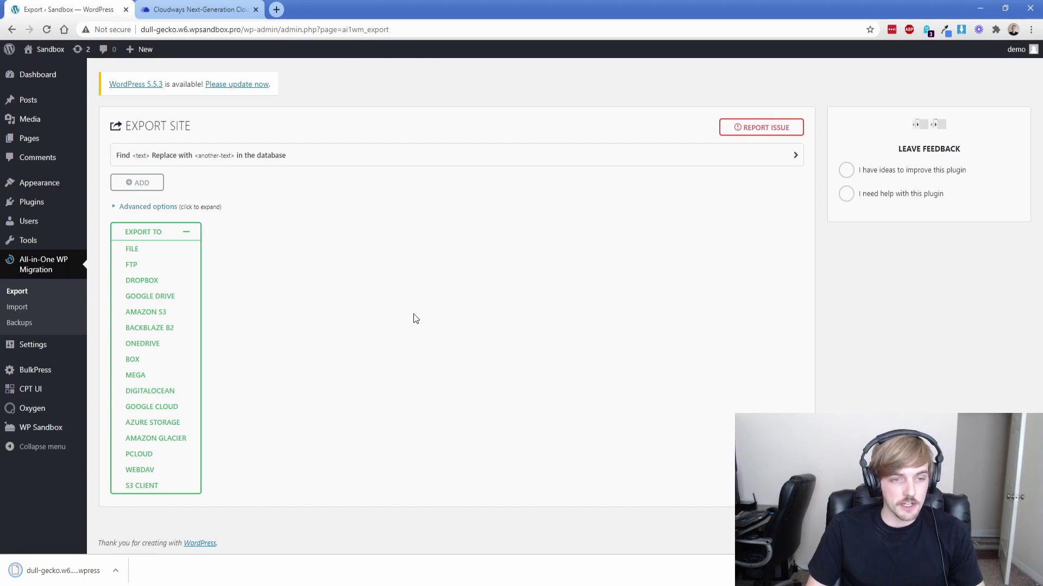
pyautogui.click(31, 324)
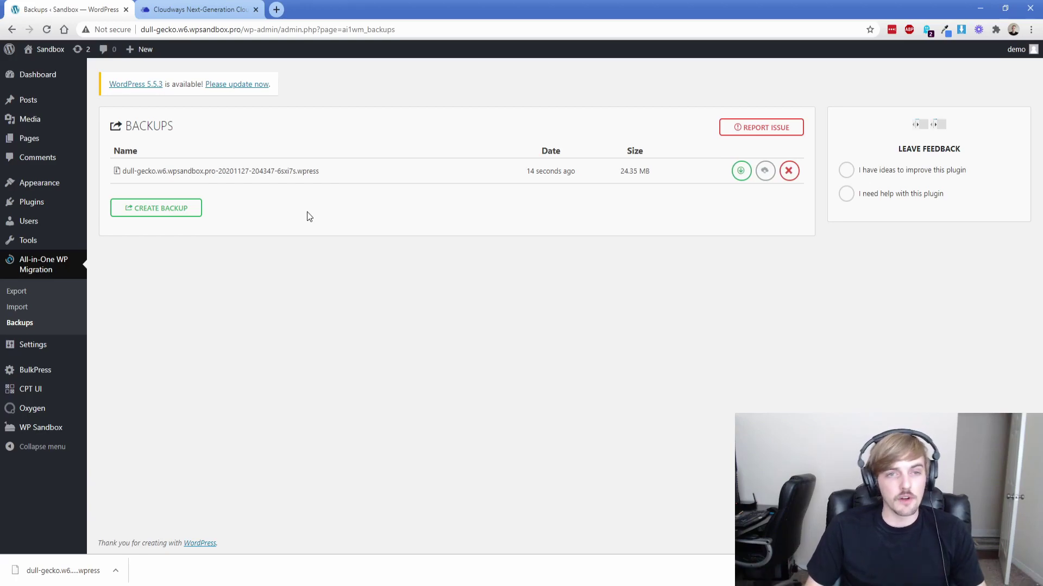
# Step: Check that the Cloudways server's upload size limit is 50 MB
pyautogui.hotkey('ctrl', 'Tab')
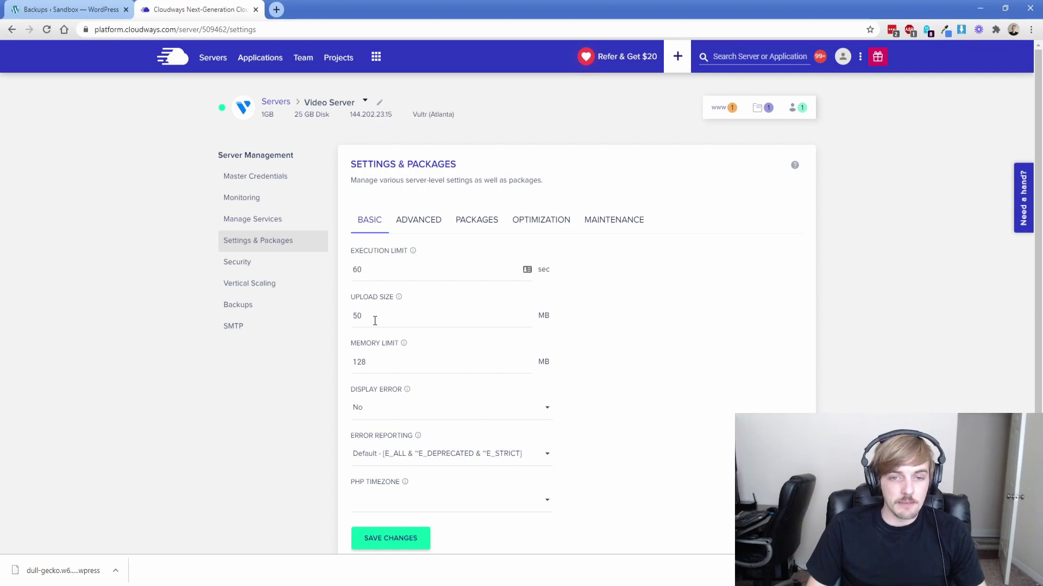
pyautogui.moveTo(375, 320); pyautogui.dragTo(351, 324)
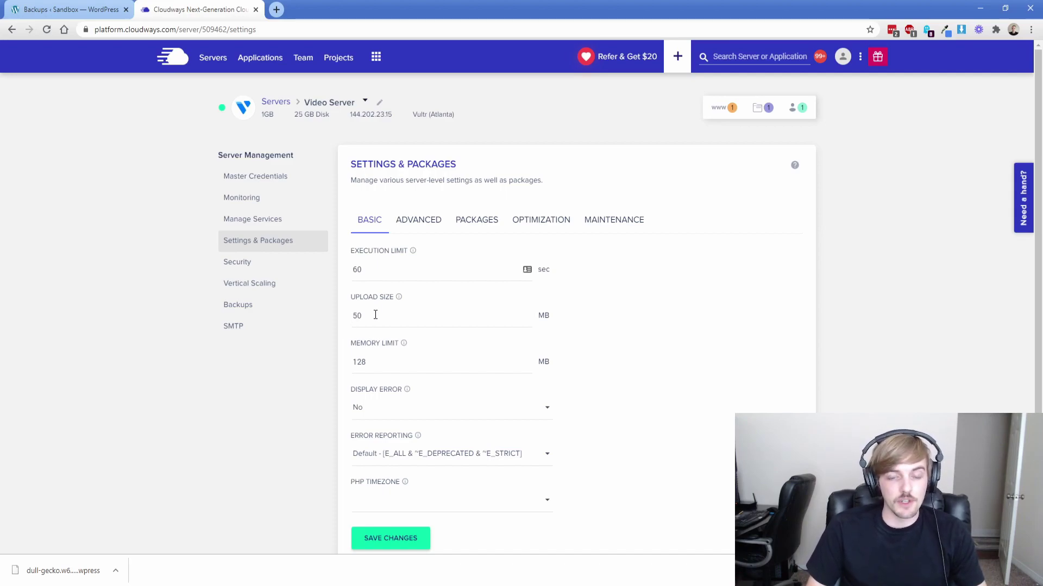
pyautogui.moveTo(389, 313); pyautogui.dragTo(339, 320)
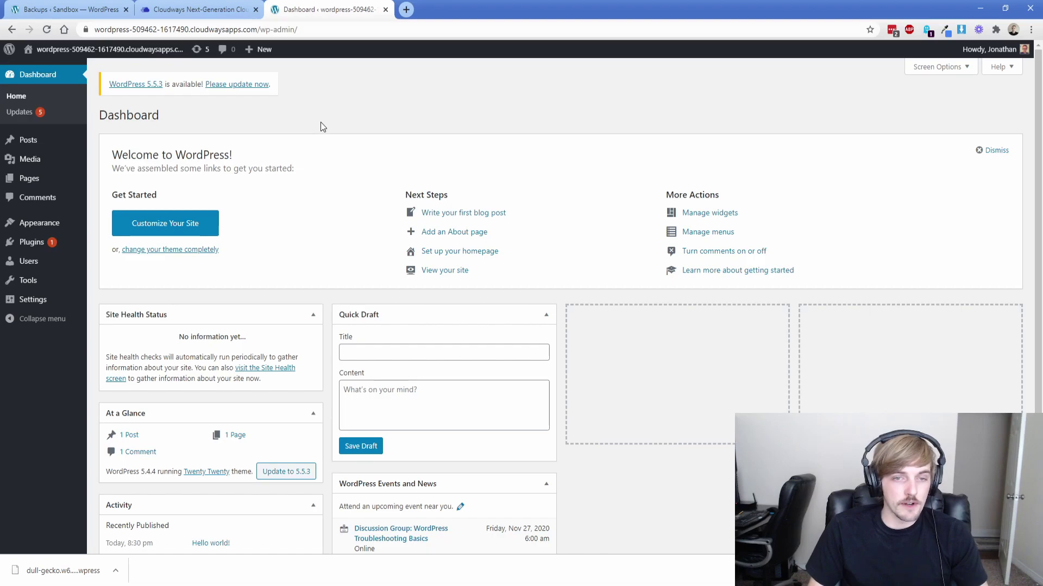
# Step: Install and activate All-in-One WP Migration on the Cloudways site, found by searching 'all in one'
pyautogui.moveTo(33, 243)
pyautogui.click(109, 260)
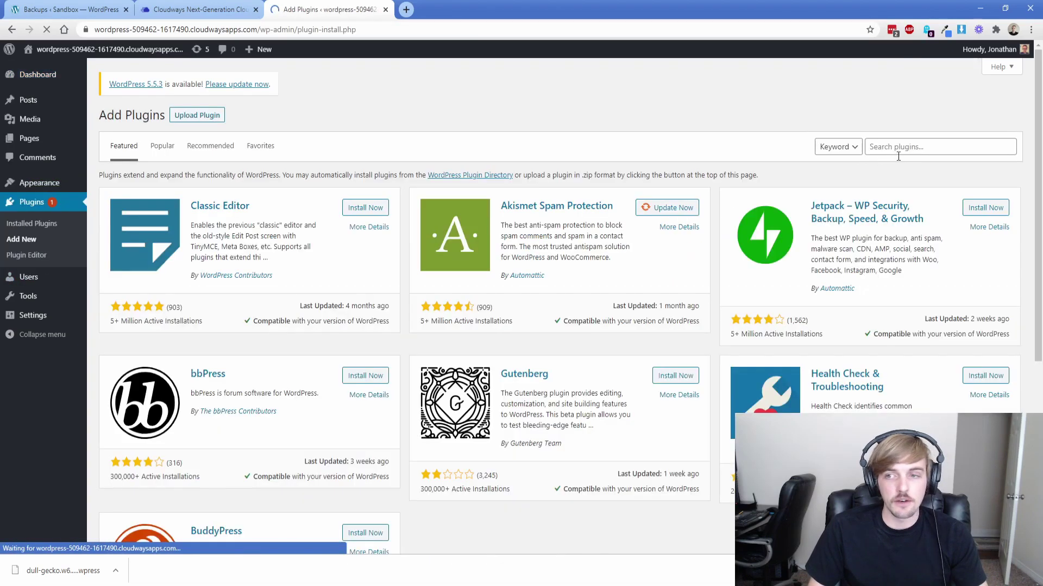
pyautogui.click(908, 148)
pyautogui.write('w')
pyautogui.press('BackSpace')
pyautogui.write('all in one')
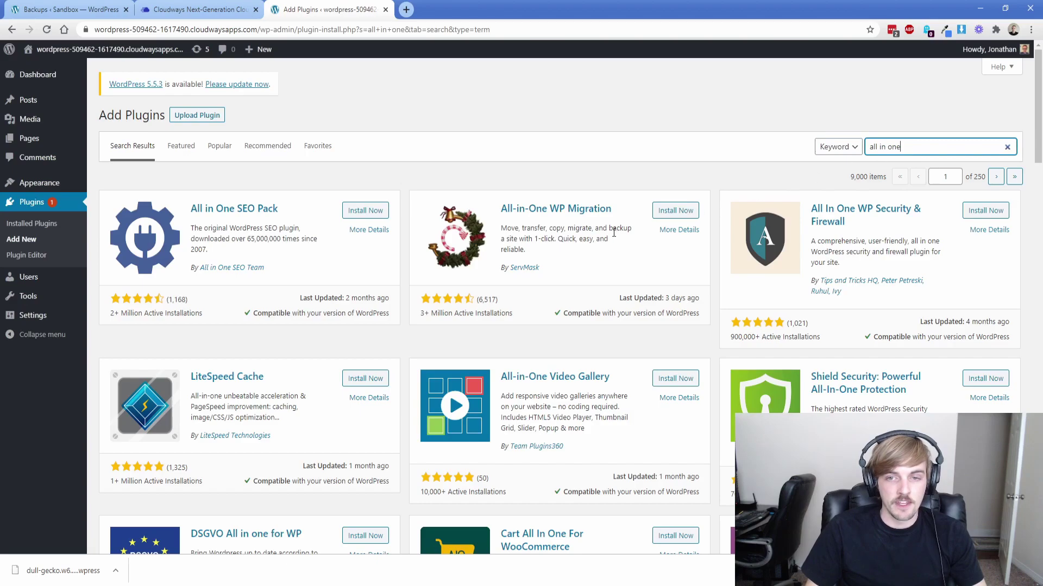
pyautogui.click(672, 212)
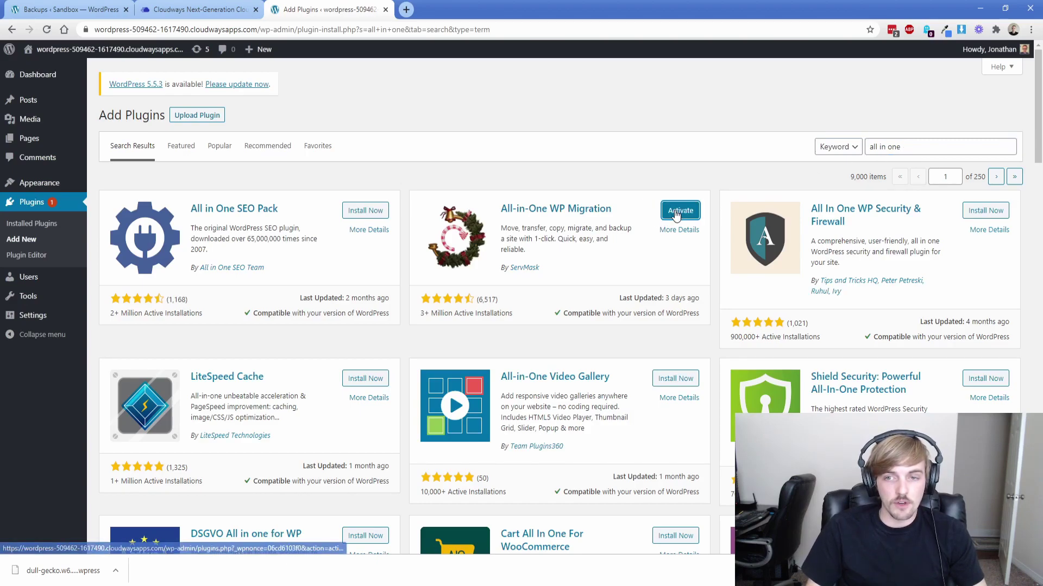
pyautogui.click(672, 212)
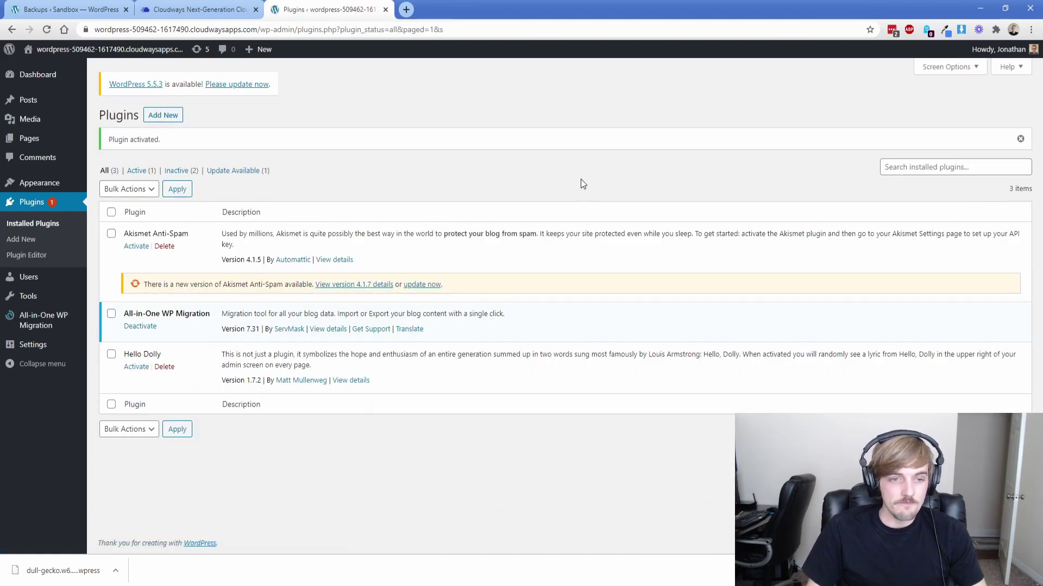
# Step: Bulk-delete the Akismet Anti-Spam and Hello Dolly plugins
pyautogui.click(112, 234)
pyautogui.click(111, 354)
pyautogui.click(129, 189)
pyautogui.click(134, 245)
pyautogui.click(177, 191)
pyautogui.click(570, 103)
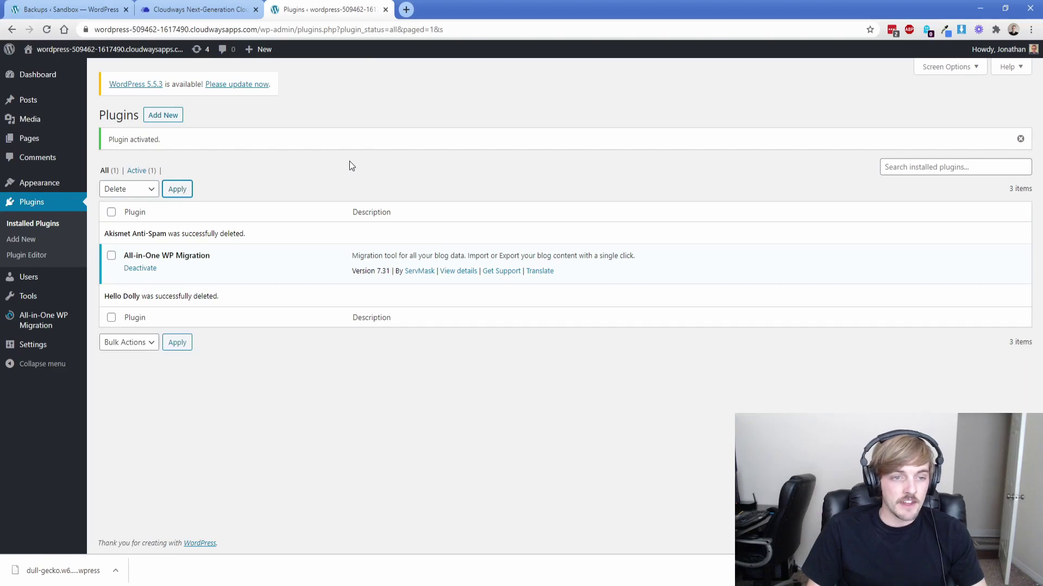
# Step: Upload the downloaded .wpress backup through All-in-One WP Migration's Import From File
pyautogui.moveTo(50, 321)
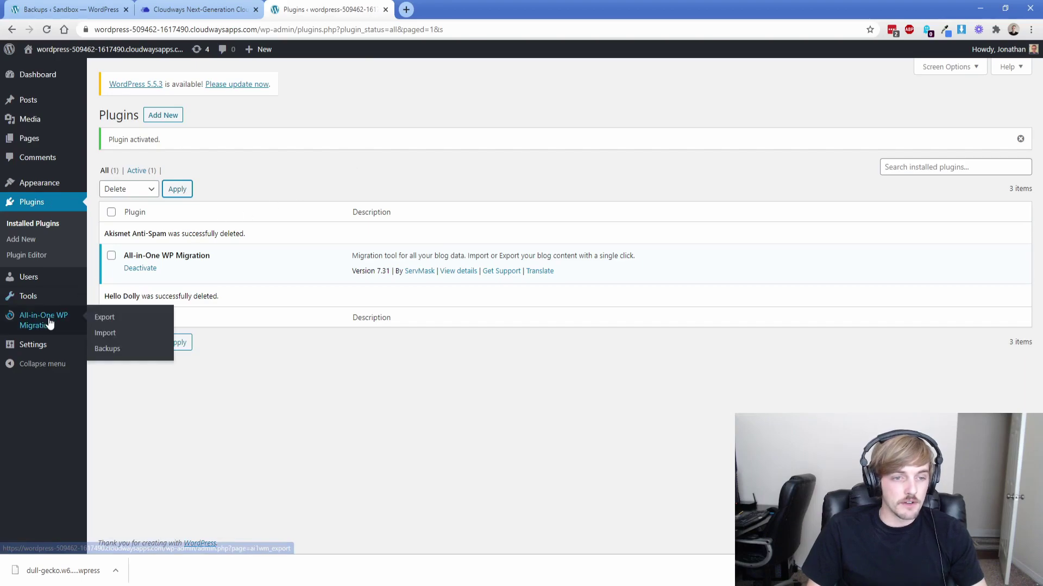
pyautogui.click(105, 333)
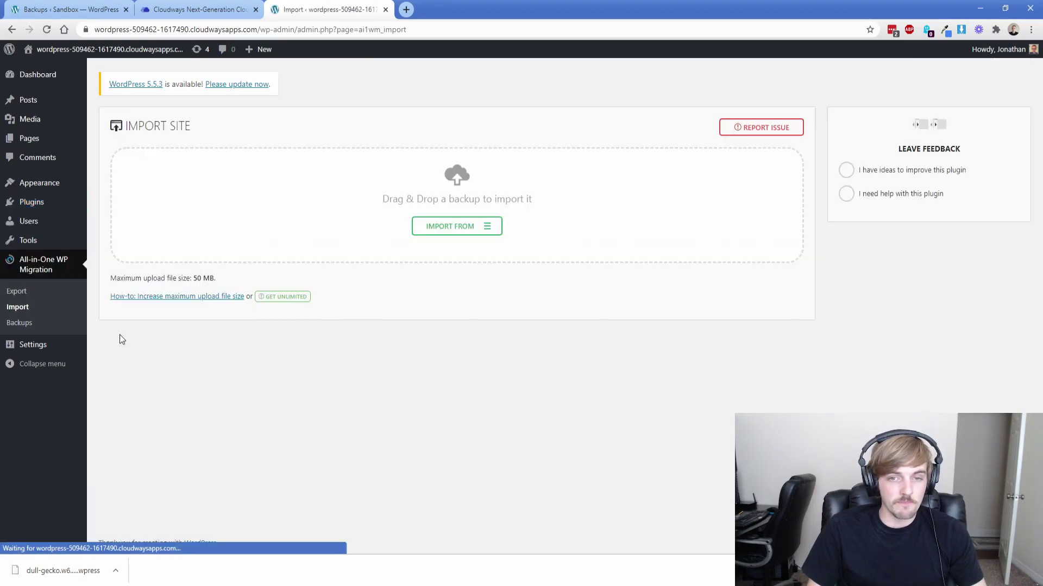
pyautogui.click(456, 227)
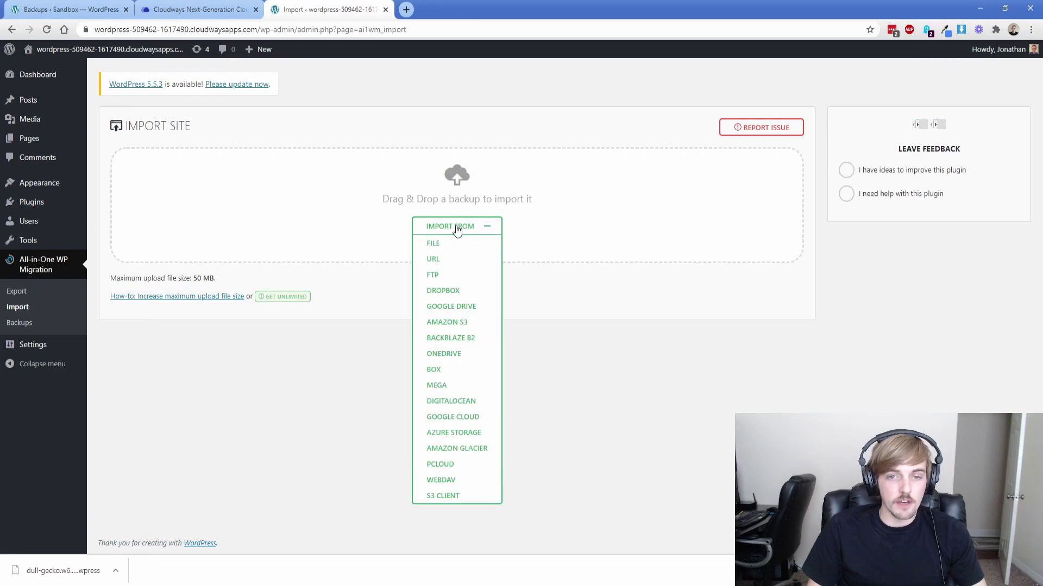
pyautogui.click(435, 244)
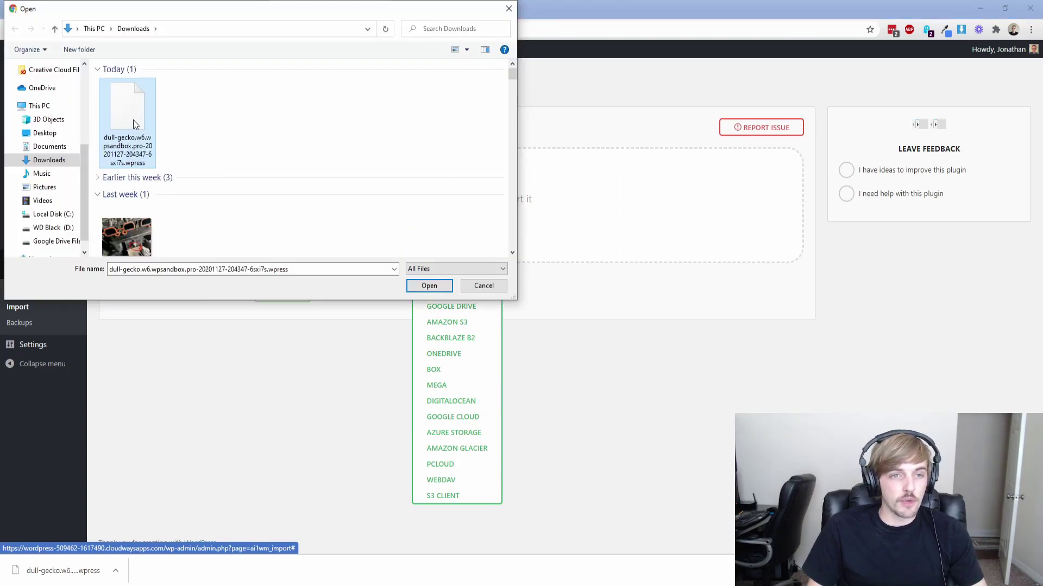
pyautogui.click(426, 287)
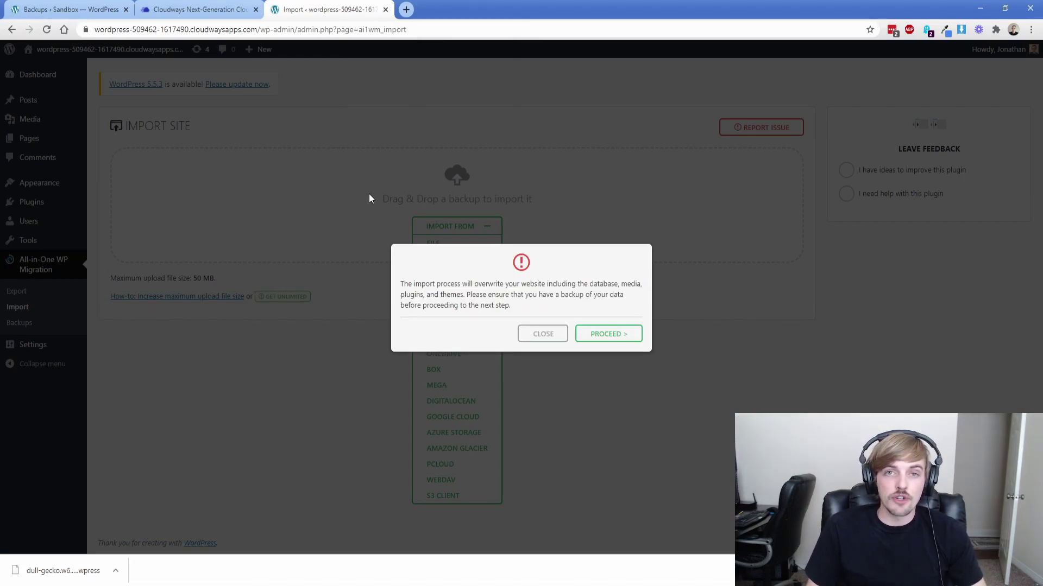
# Step: Accept the overwrite warning and let the import run to its success message
pyautogui.click(616, 340)
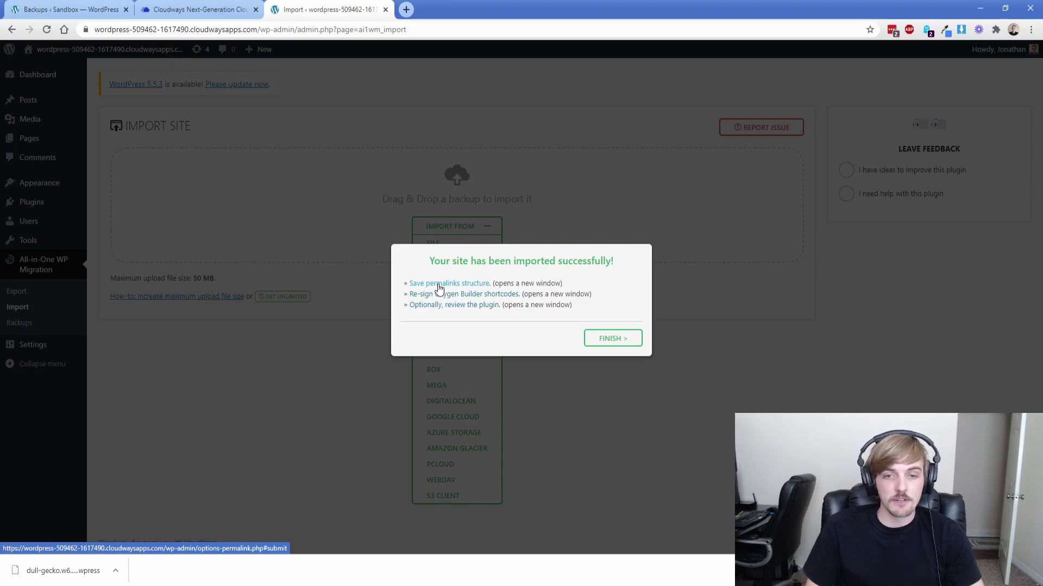
# Step: Re-save the Post name permalink structure
pyautogui.click(440, 288)
pyautogui.scroll(-1, 275, 217)
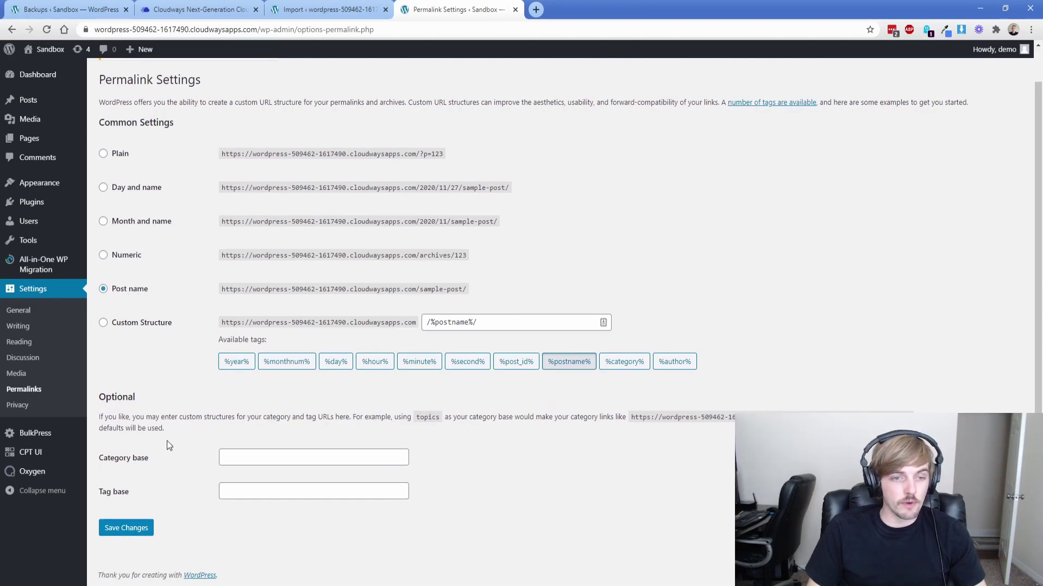
pyautogui.click(128, 528)
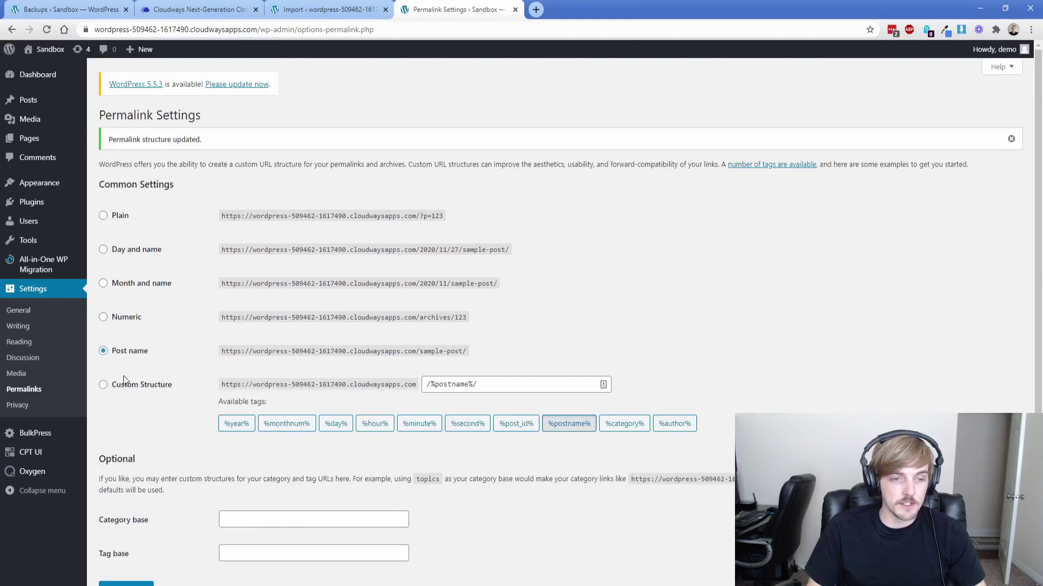
# Step: Sign all Oxygen shortcodes for posts, pages and templates after confirming a backup exists
pyautogui.moveTo(44, 479)
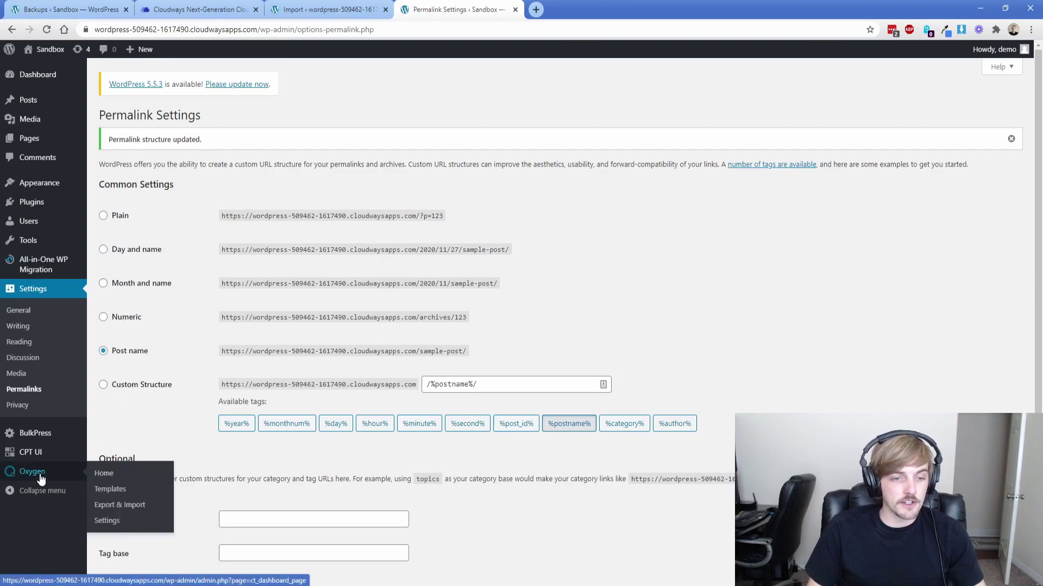
pyautogui.click(113, 522)
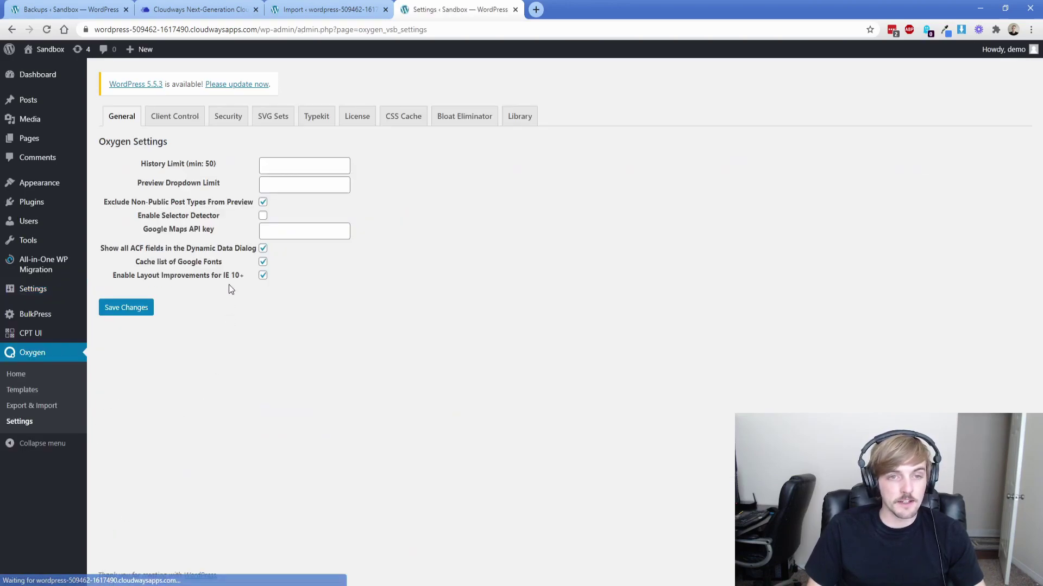
pyautogui.click(227, 121)
pyautogui.click(128, 272)
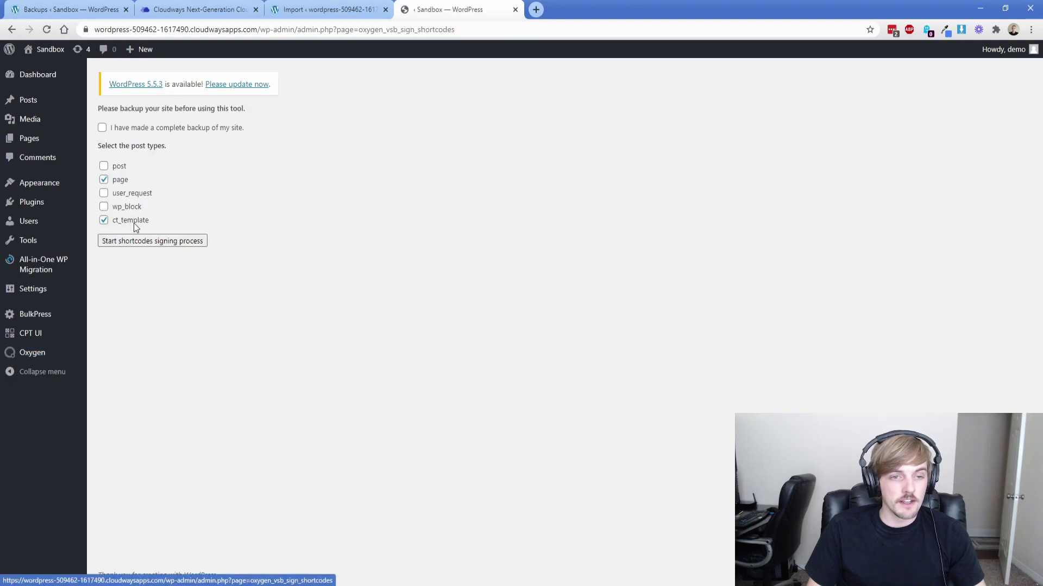
pyautogui.click(139, 129)
pyautogui.click(116, 168)
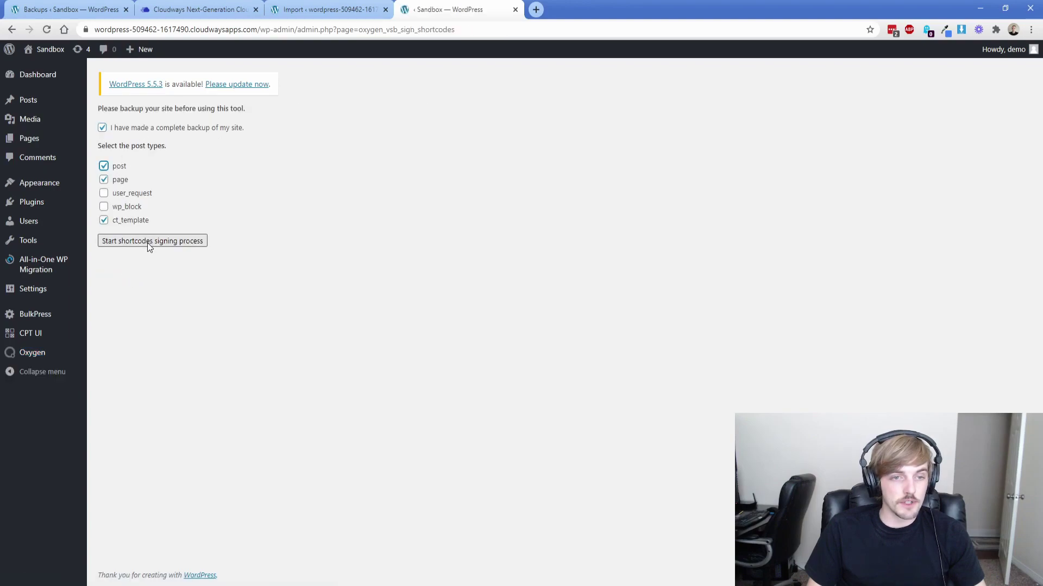
pyautogui.click(149, 243)
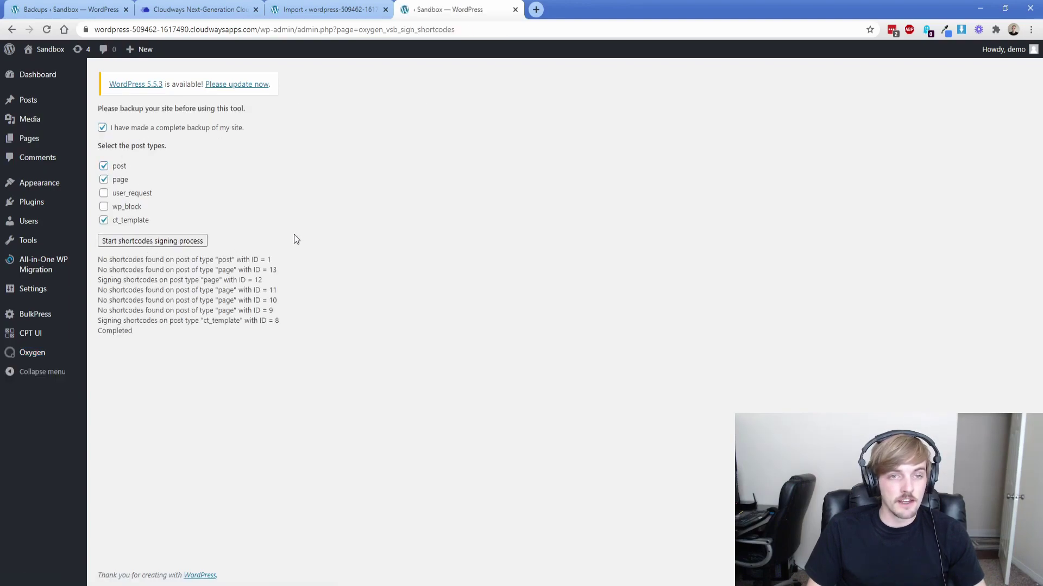
# Step: Regenerate Oxygen's universal CSS cache
pyautogui.moveTo(35, 354)
pyautogui.click(107, 403)
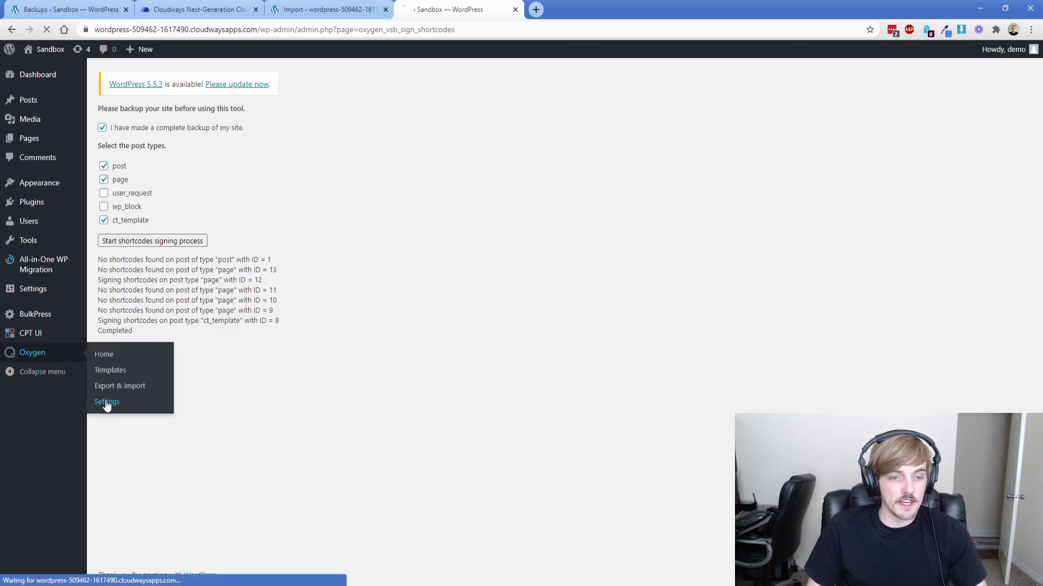
pyautogui.click(402, 122)
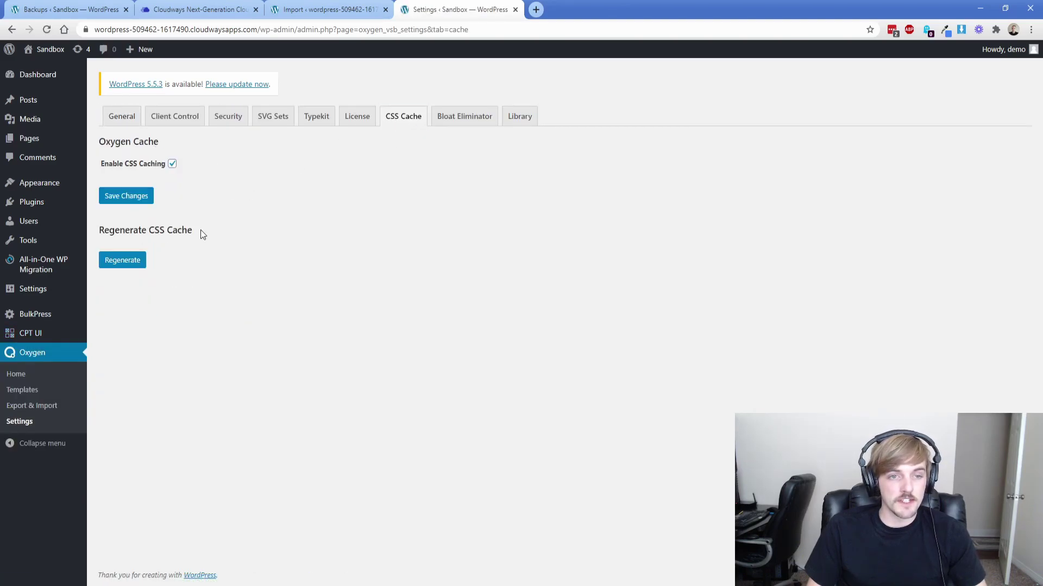
pyautogui.click(124, 259)
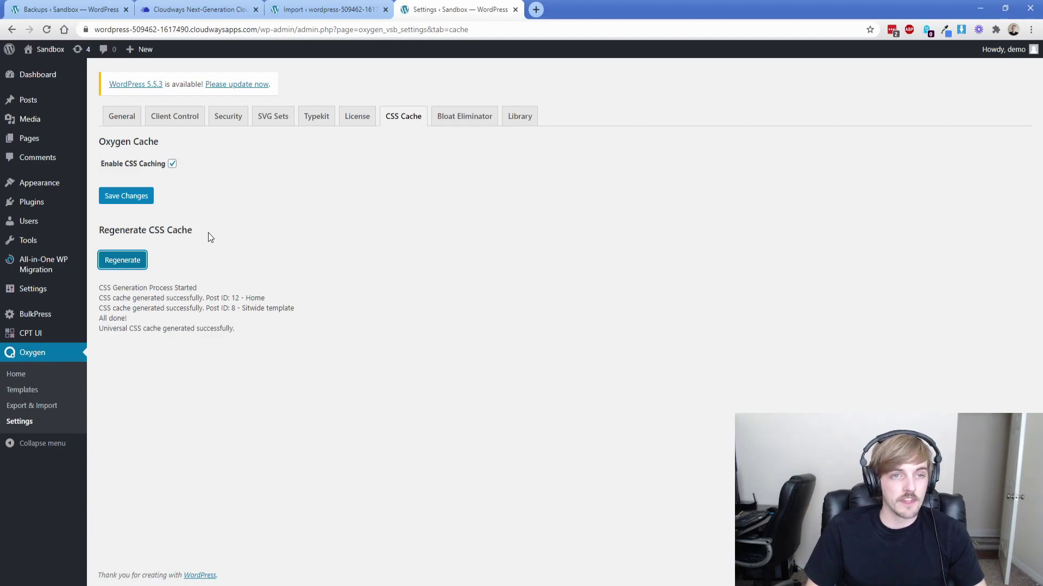
# Step: Open the migrated Sandbox home page in a new tab and scroll through its Oxygen sections
pyautogui.moveTo(51, 49)
pyautogui.middleClick(39, 70)
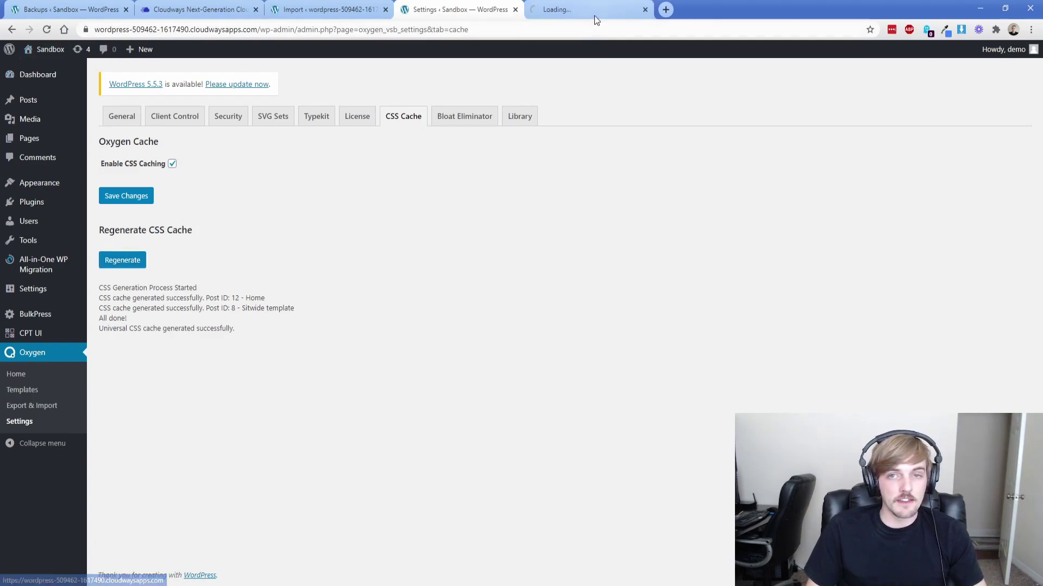
pyautogui.click(594, 15)
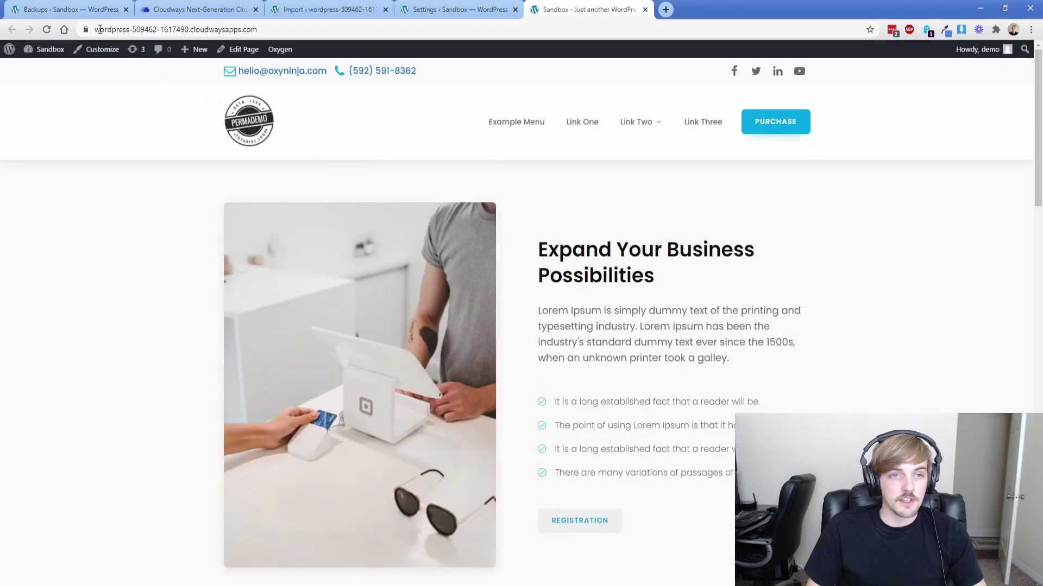
pyautogui.moveTo(95, 30); pyautogui.dragTo(292, 29)
pyautogui.click(565, 187)
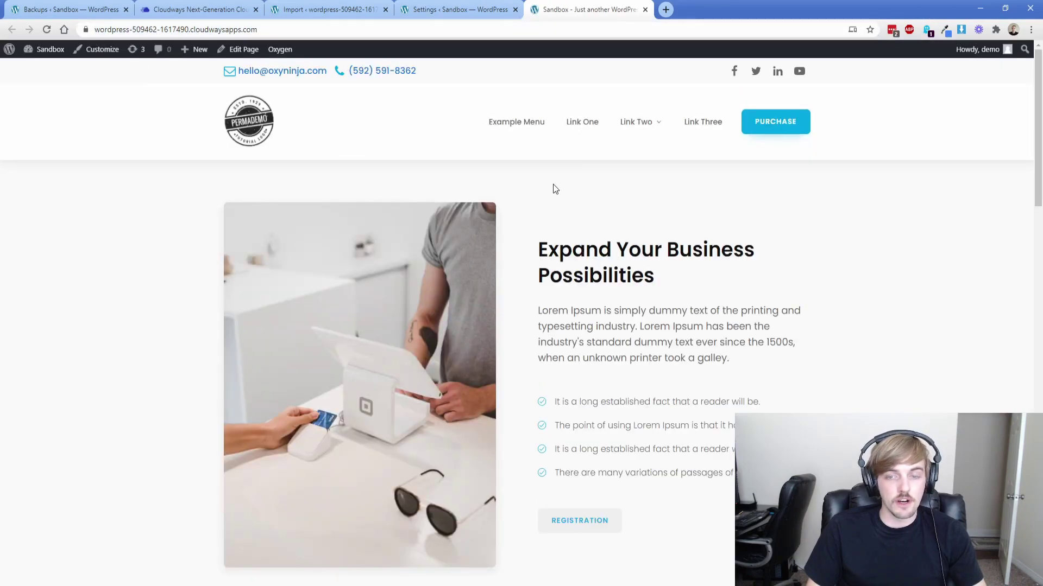
pyautogui.scroll(-10, 523, 276)
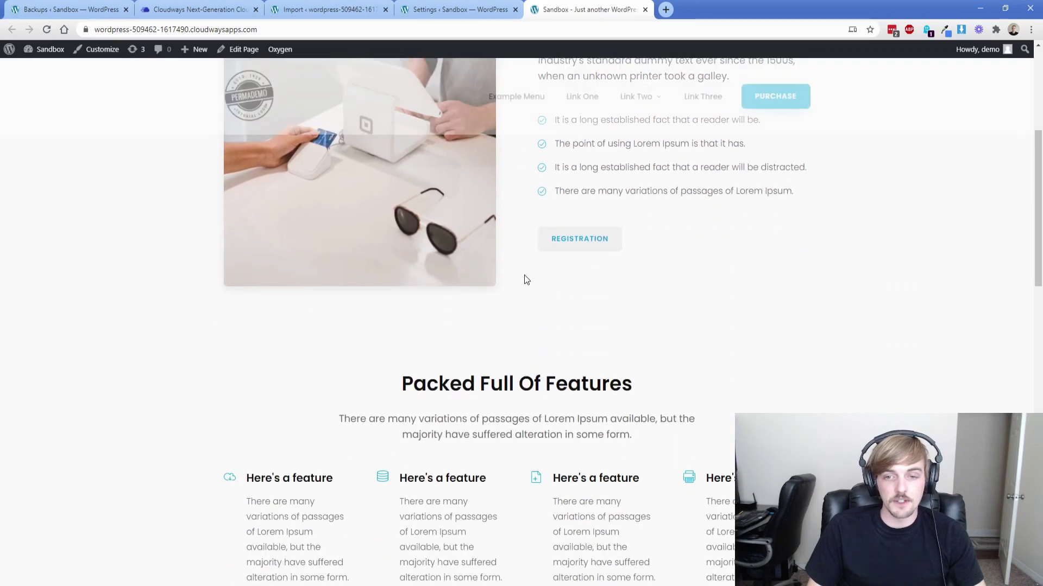
pyautogui.scroll(-10, 523, 273)
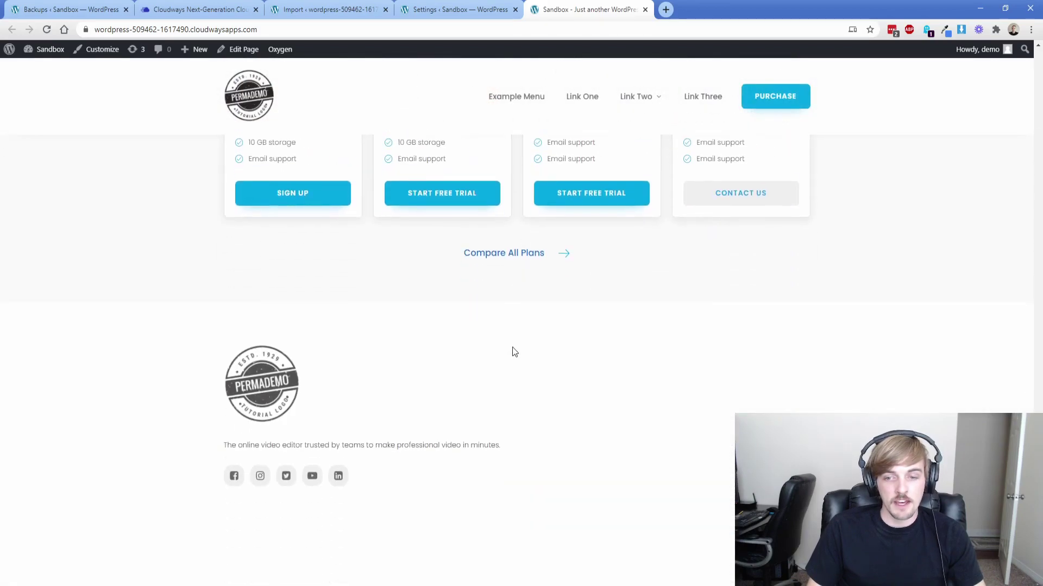
pyautogui.middleClick(531, 465)
pyautogui.scroll(15, 502, 265)
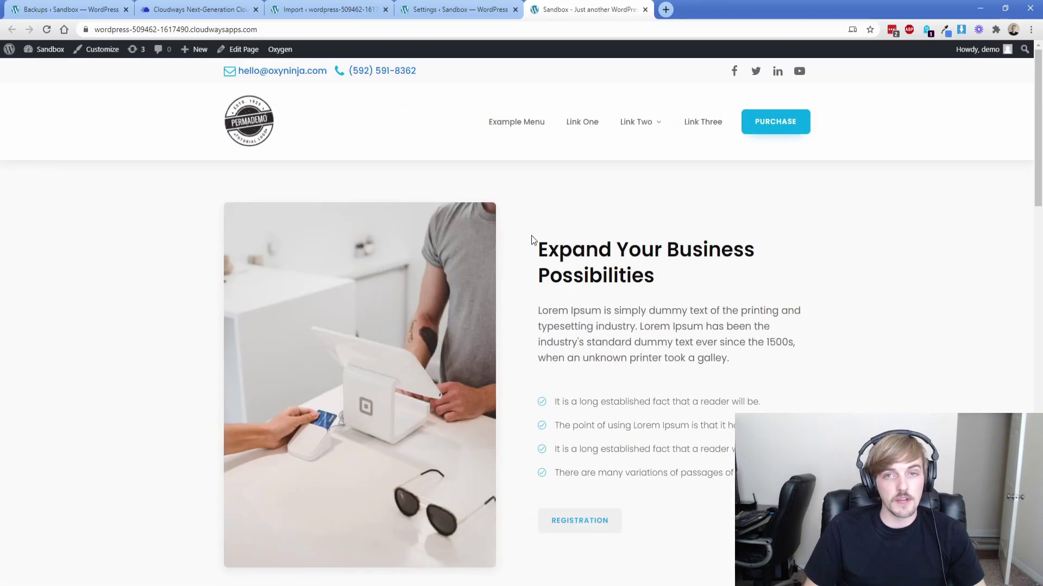